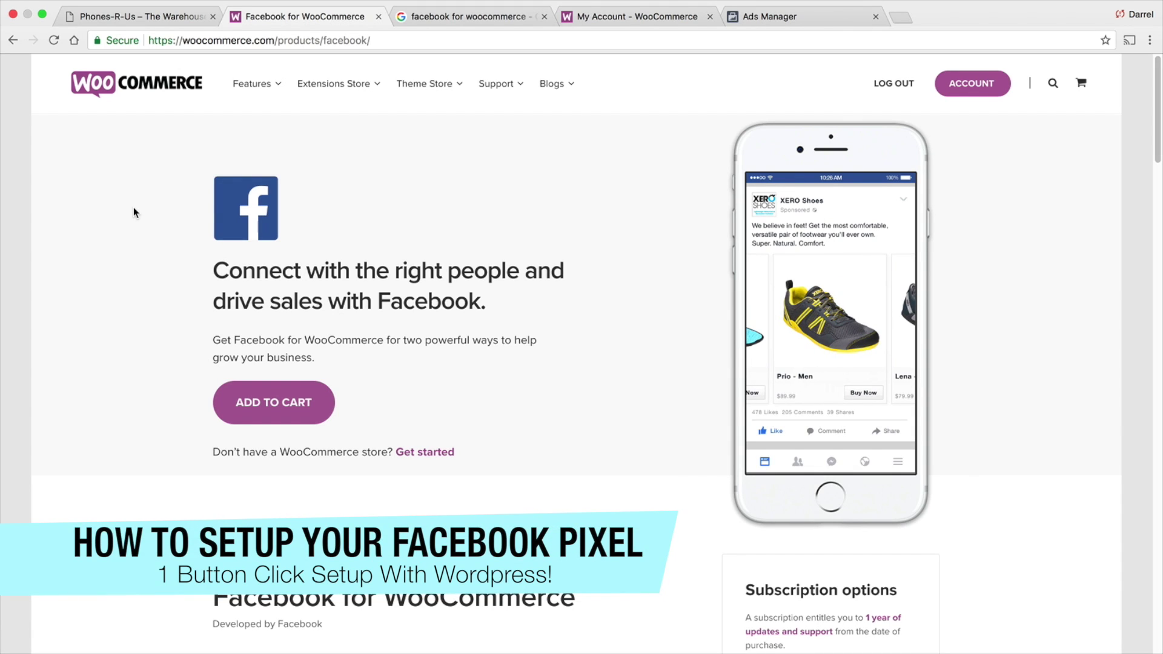
# Step: Check the existing Facebook Pixel's activity dashboard, then return to the Facebook for WooCommerce product page
pyautogui.click(803, 19)
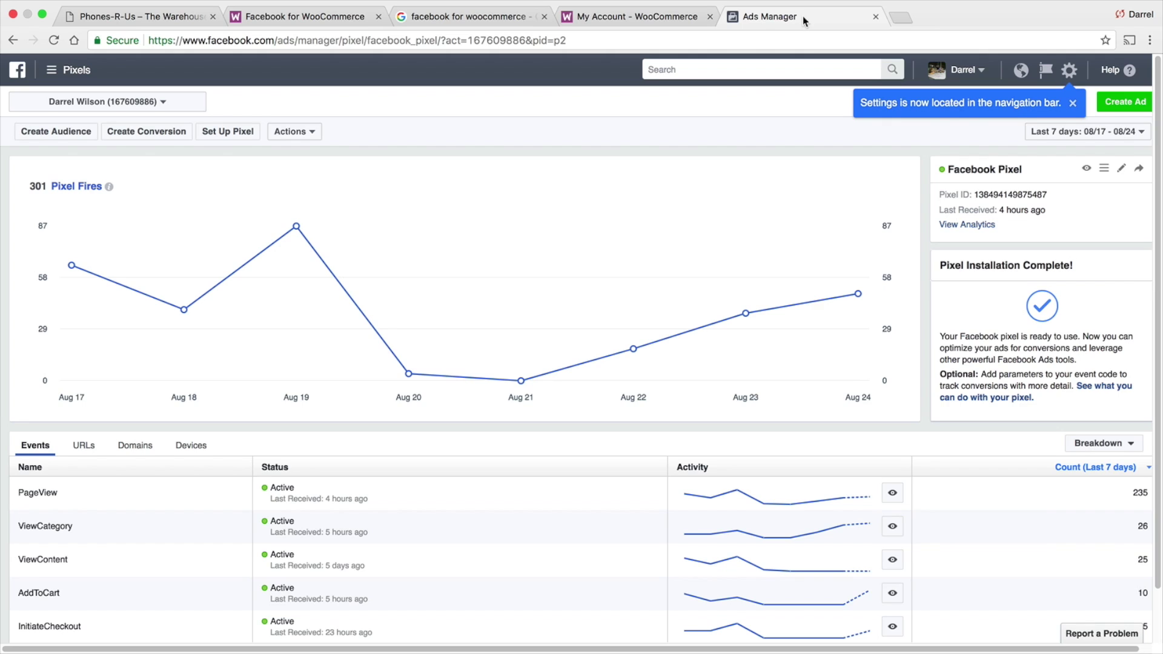
pyautogui.moveTo(756, 315)
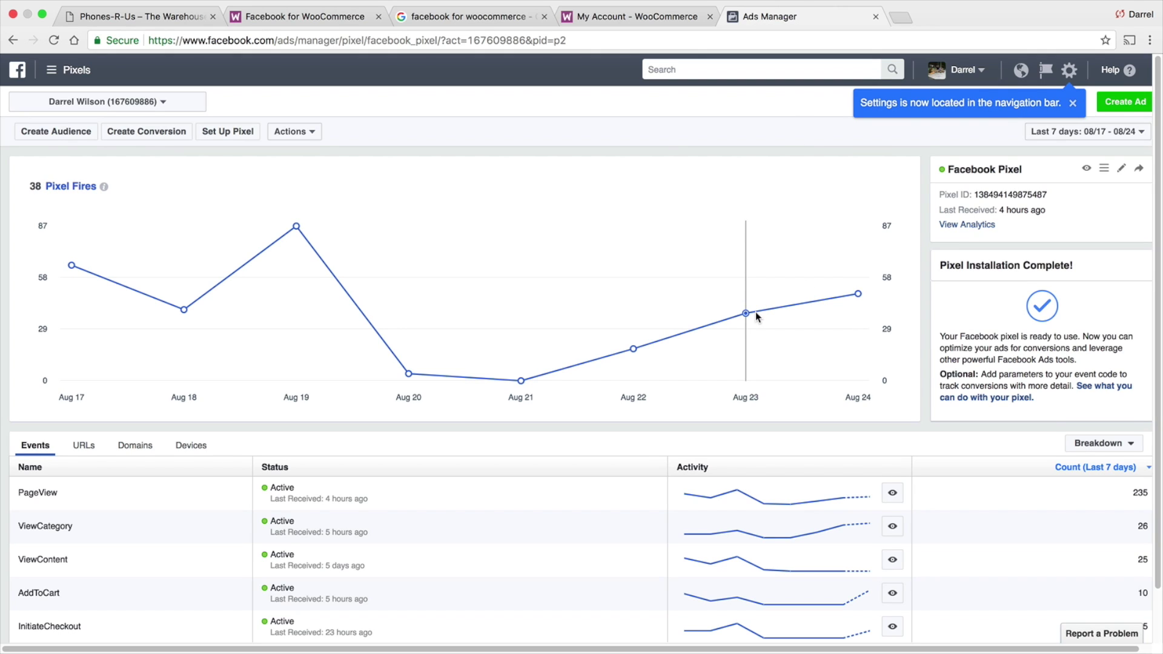
pyautogui.click(353, 14)
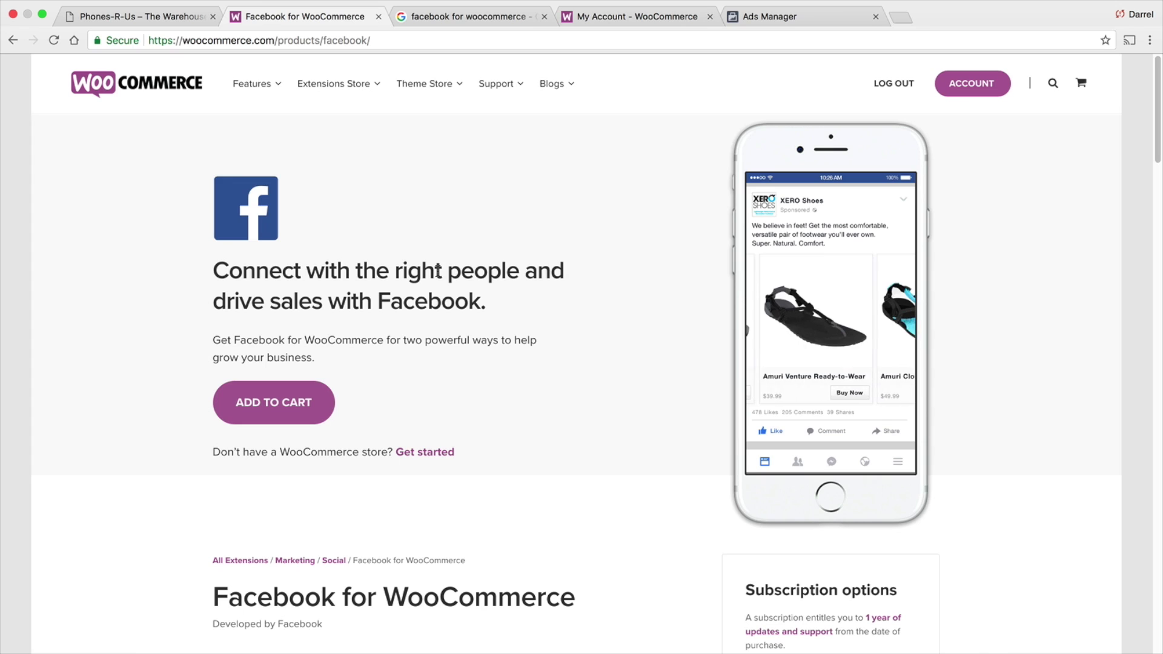
# Step: Download the Facebook for WooCommerce 1.4.3 zip from the WooCommerce.com account's Downloads page
pyautogui.click(464, 17)
pyautogui.moveTo(372, 83); pyautogui.dragTo(93, 104)
pyautogui.click(49, 202)
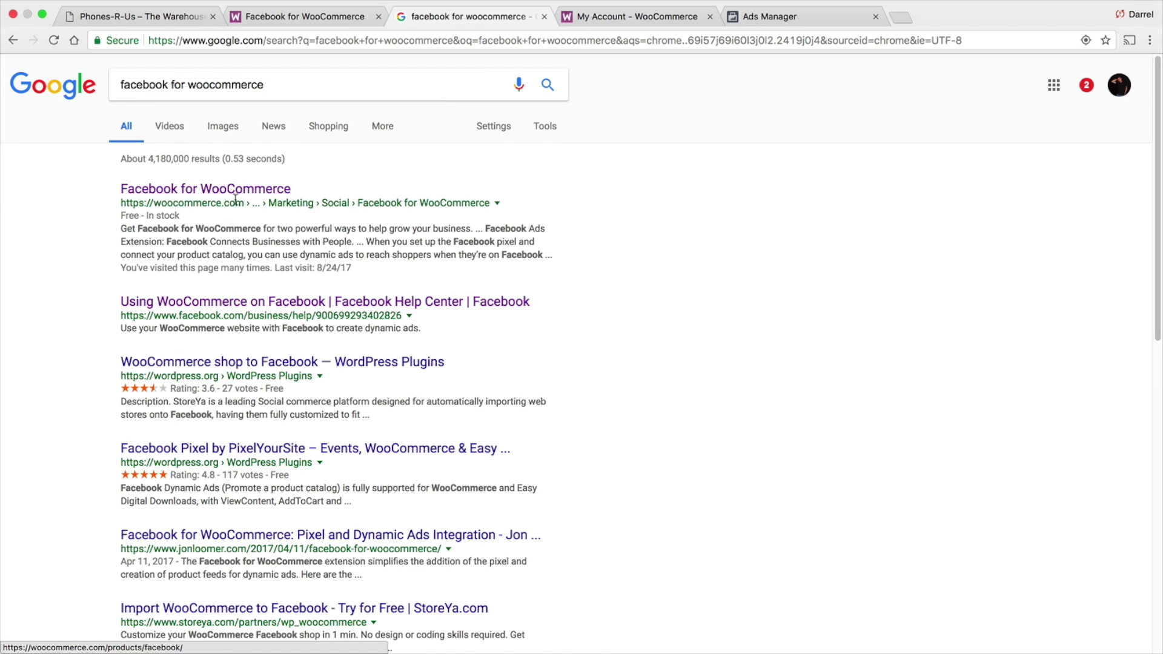
pyautogui.click(308, 18)
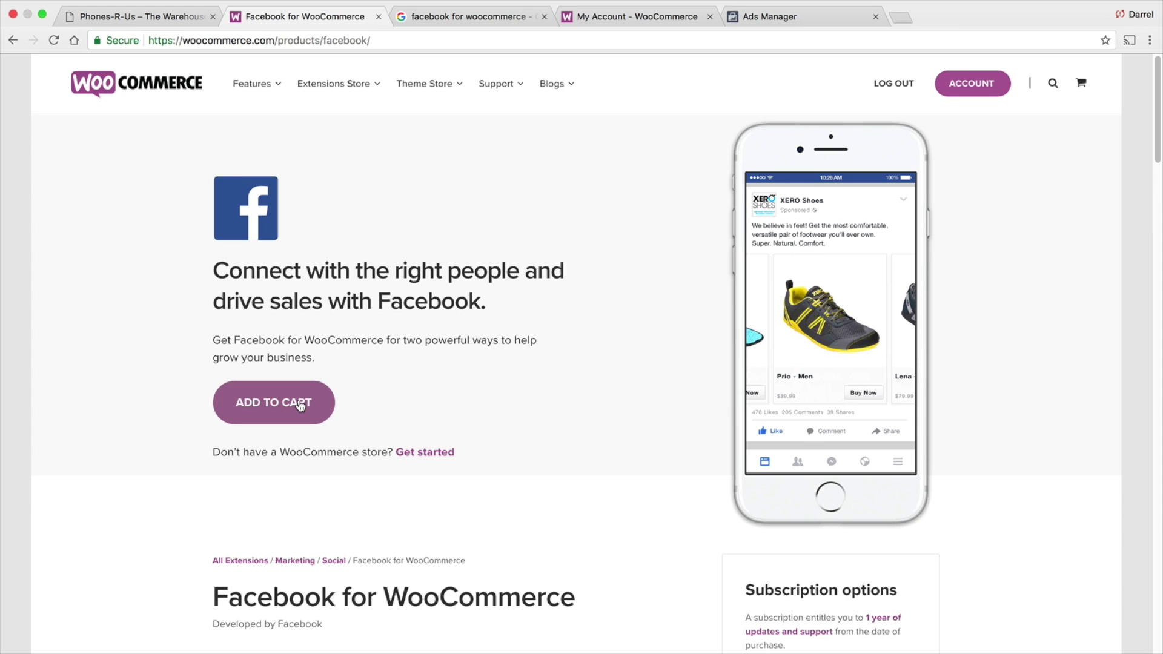
pyautogui.click(971, 82)
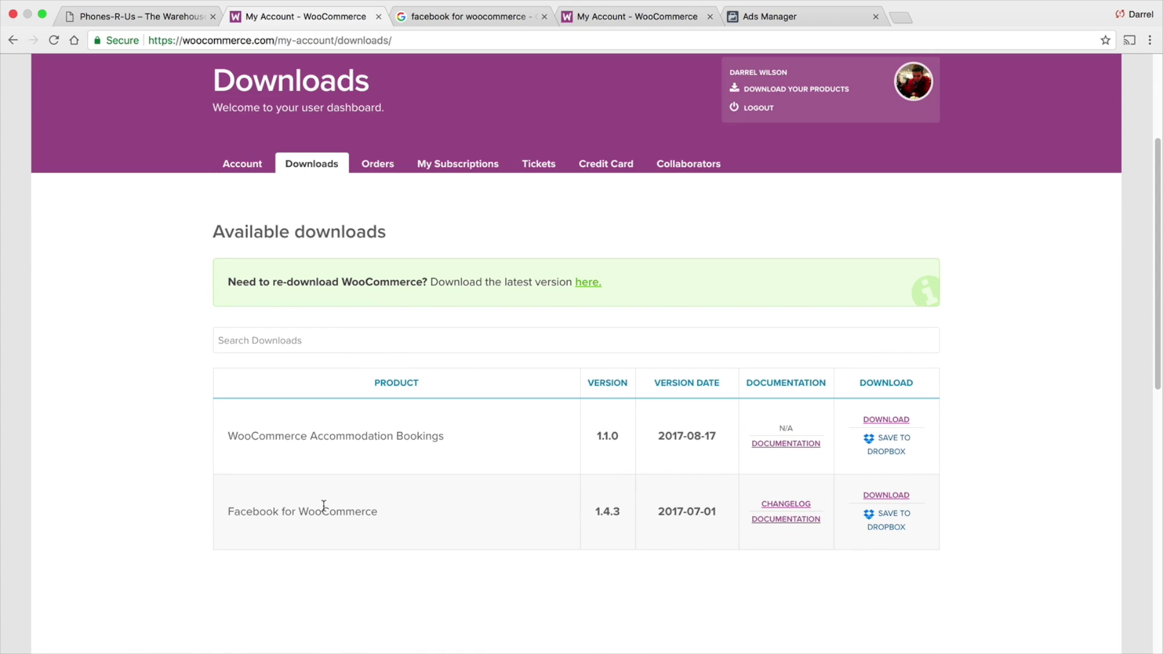
pyautogui.click(891, 497)
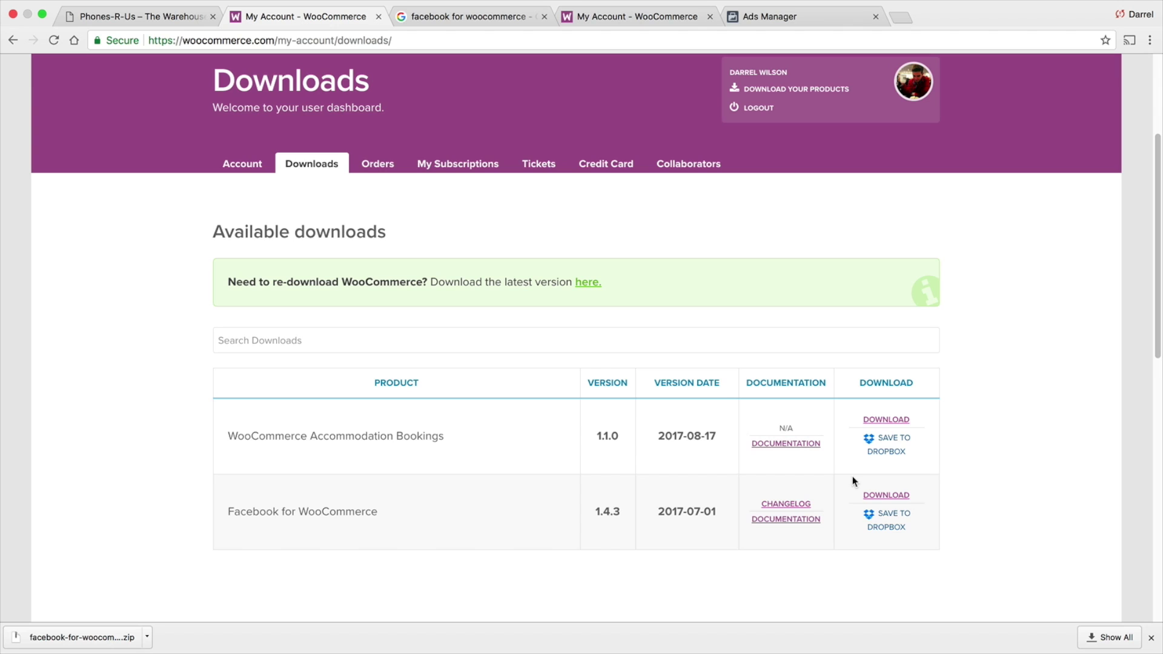
# Step: In the Phones-R-Us store, go from the admin Dashboard to Plugins > Add New
pyautogui.click(162, 16)
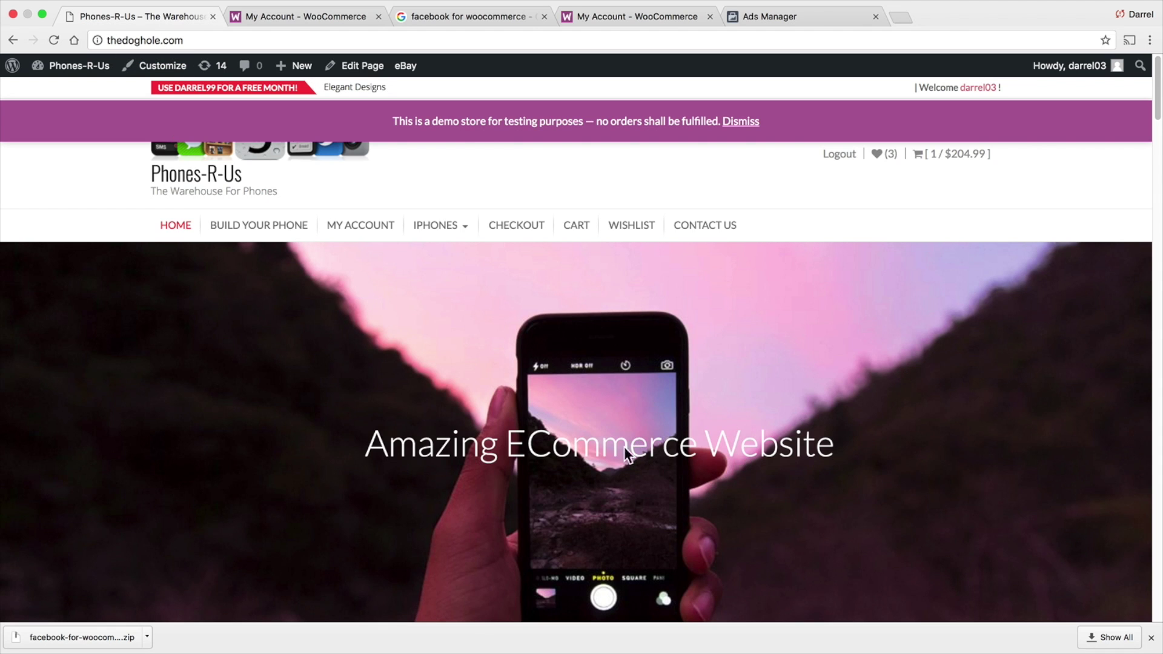
pyautogui.click(1150, 637)
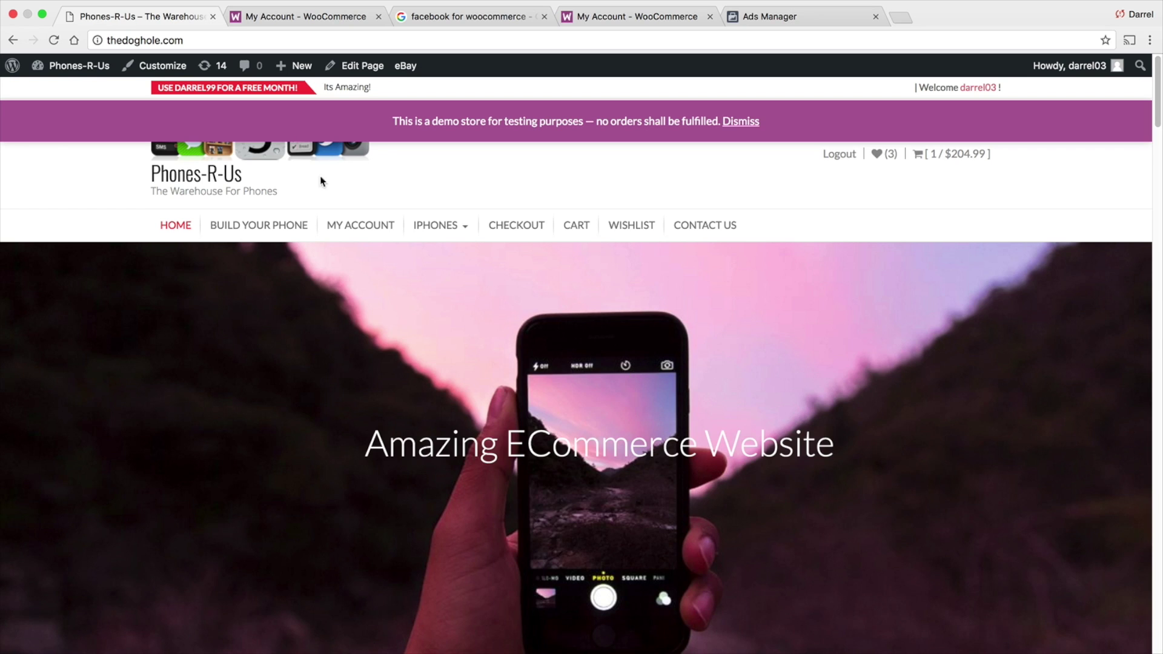
pyautogui.moveTo(81, 68)
pyautogui.click(82, 91)
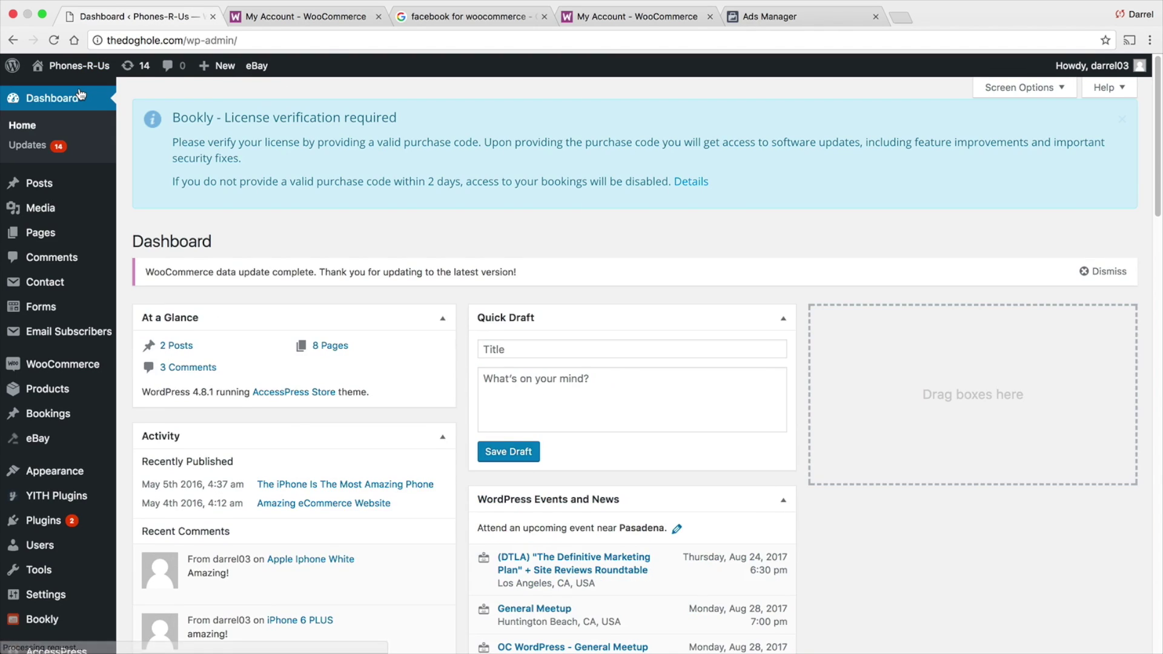
pyautogui.moveTo(97, 218)
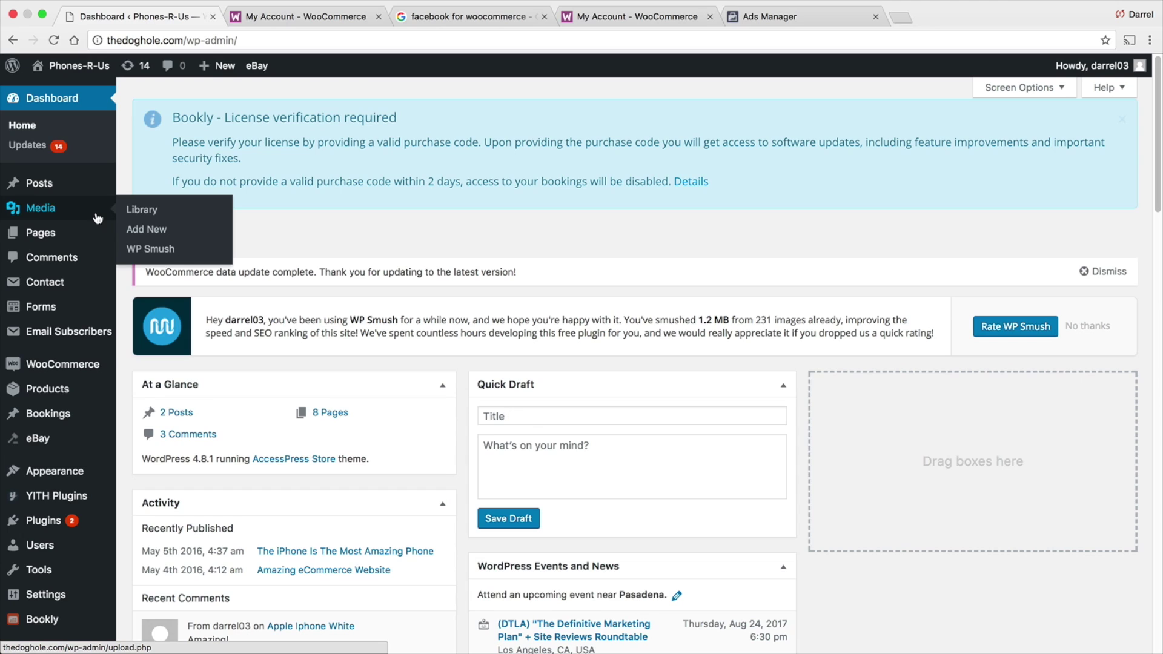
pyautogui.moveTo(100, 521)
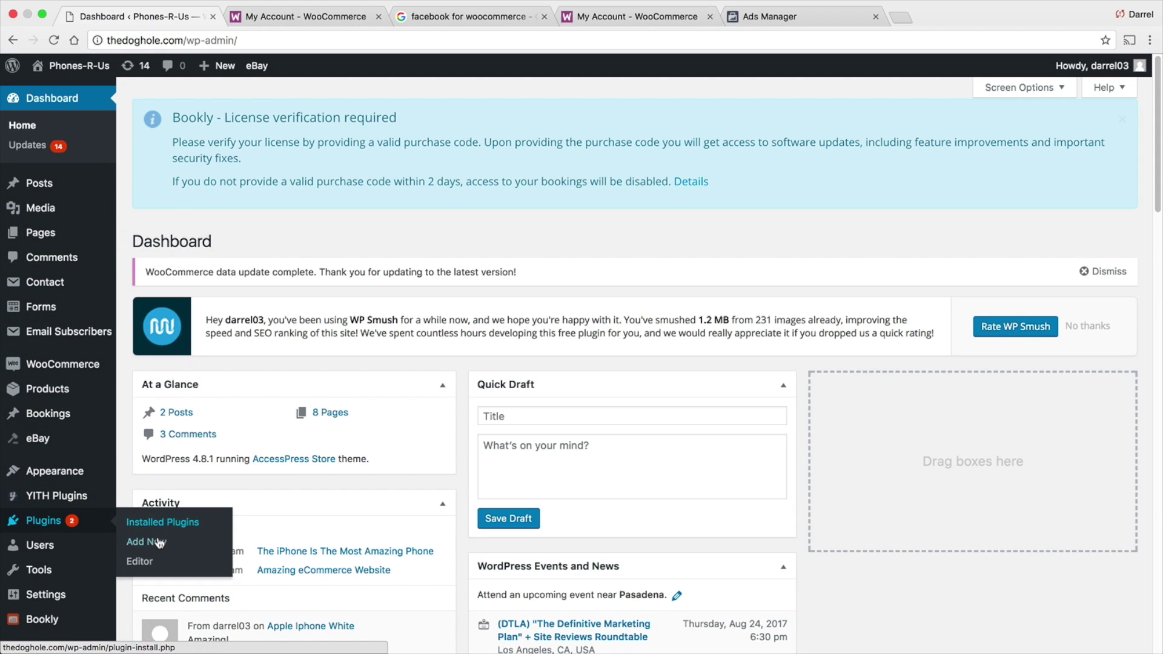
pyautogui.click(159, 543)
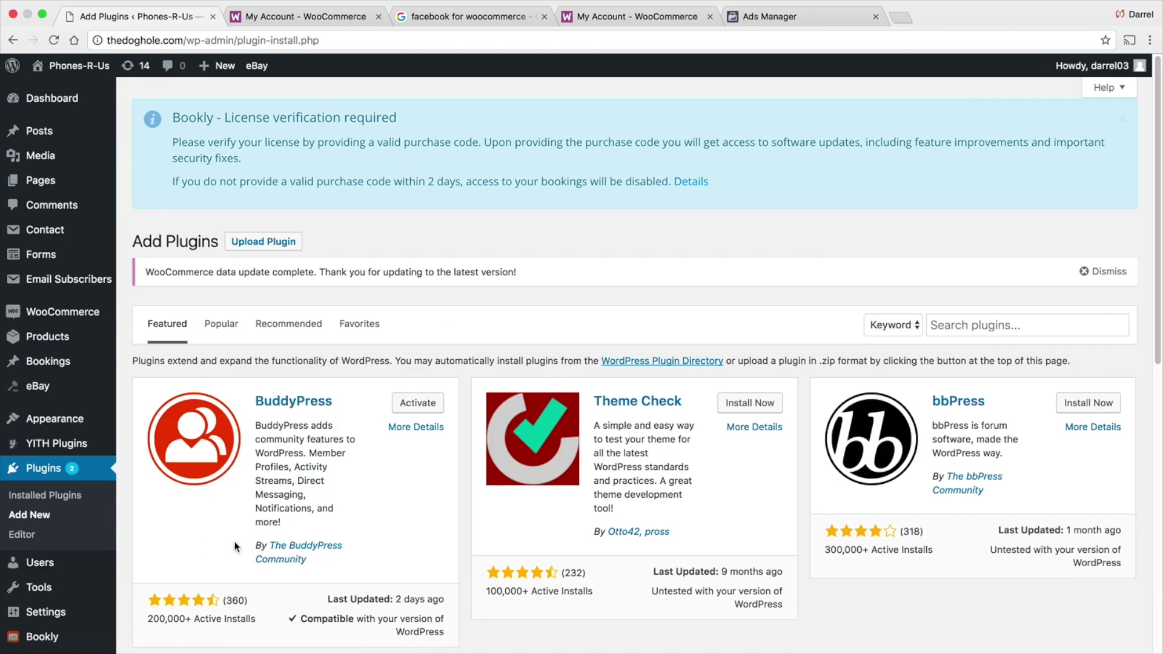
pyautogui.click(985, 325)
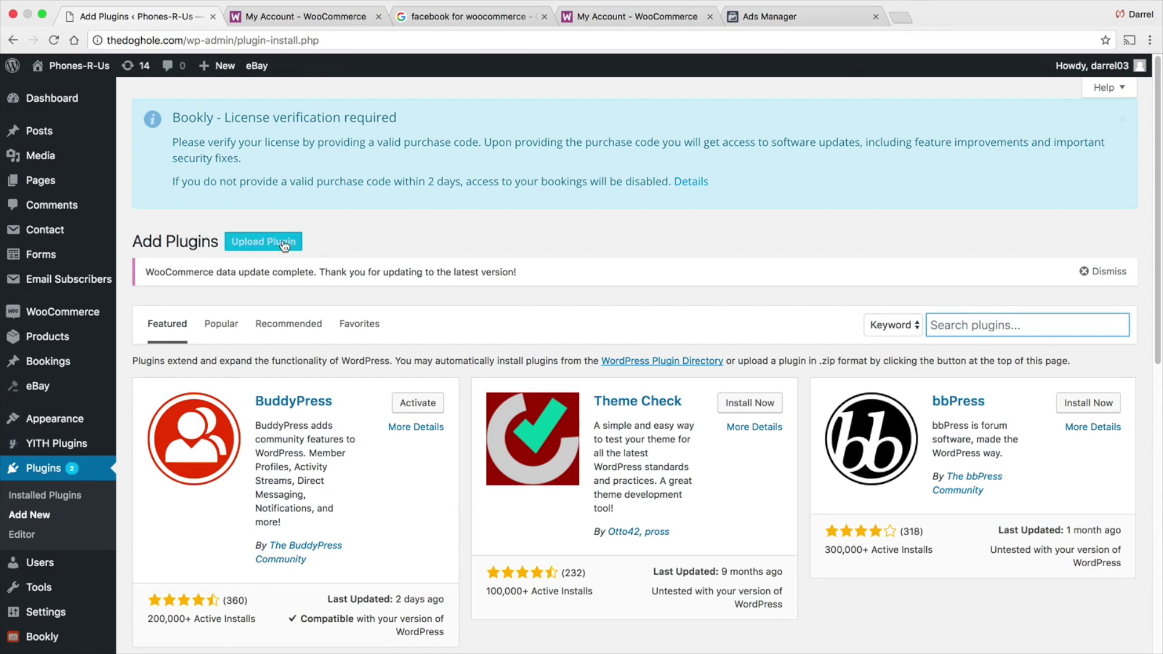
# Step: Choose facebook-for-woocommerce.zip as the plugin file to upload
pyautogui.click(264, 241)
pyautogui.click(544, 414)
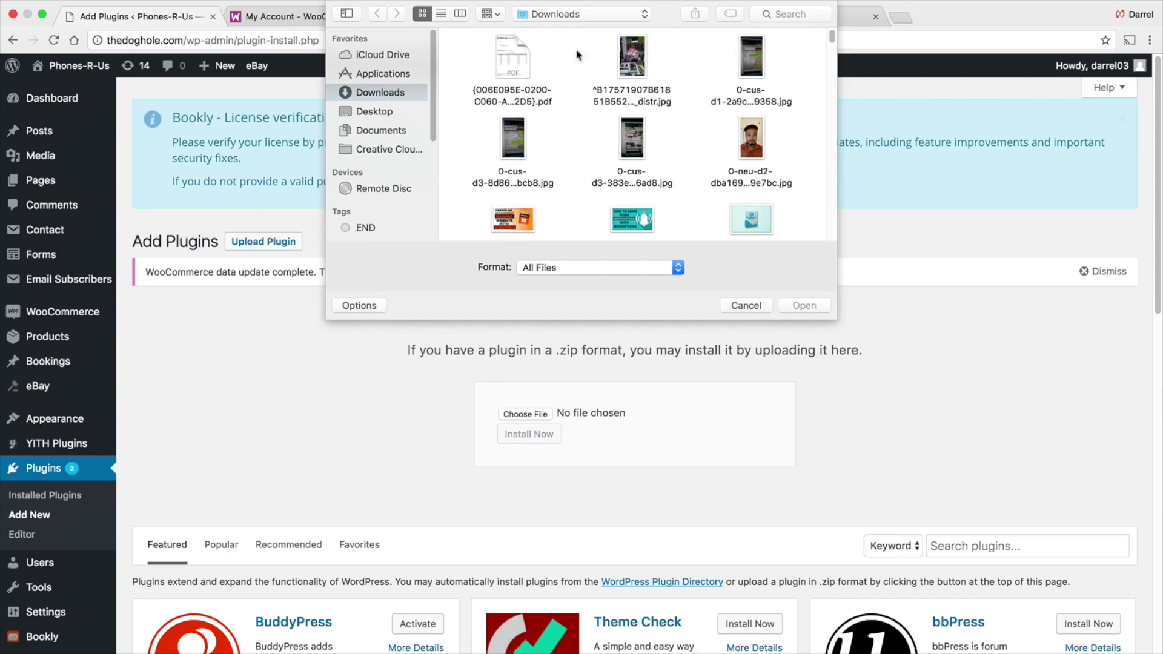
pyautogui.click(769, 16)
pyautogui.write('facebook')
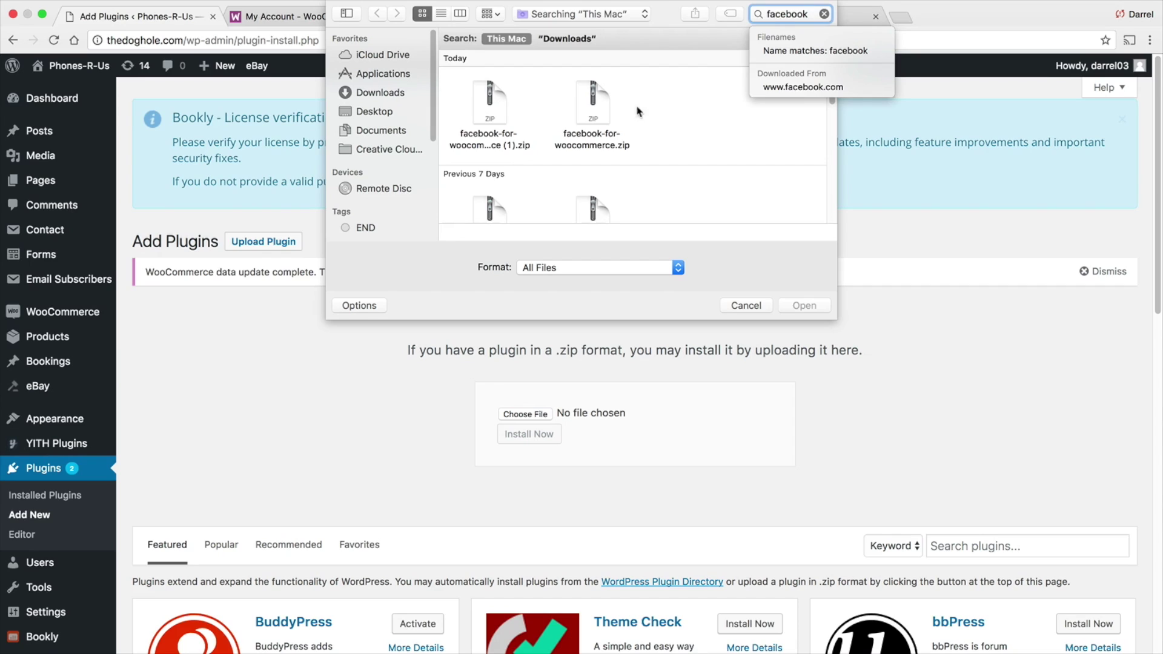
pyautogui.click(579, 131)
pyautogui.doubleClick(591, 115)
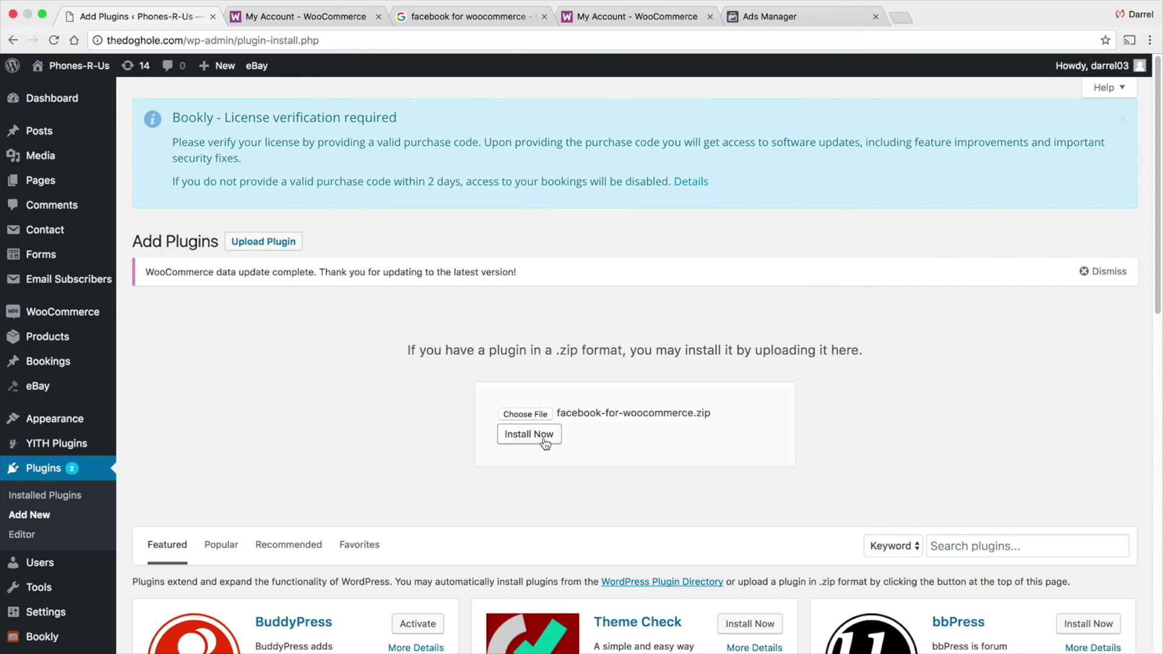
# Step: Install the uploaded Facebook for WooCommerce plugin and activate it
pyautogui.click(542, 436)
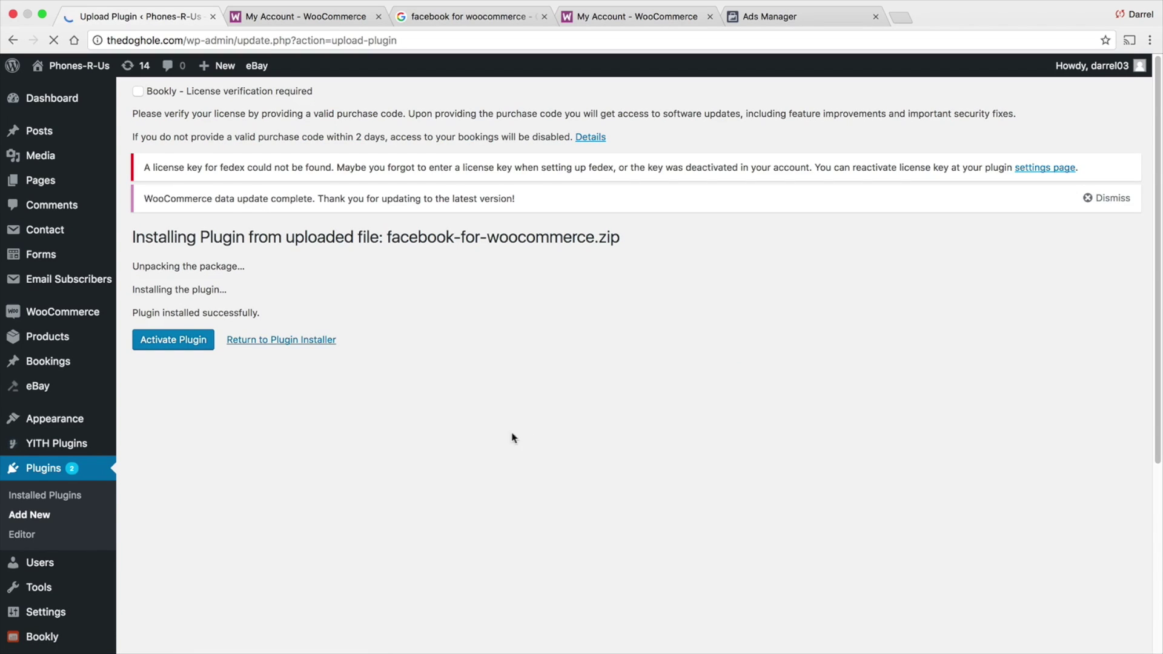
pyautogui.click(206, 339)
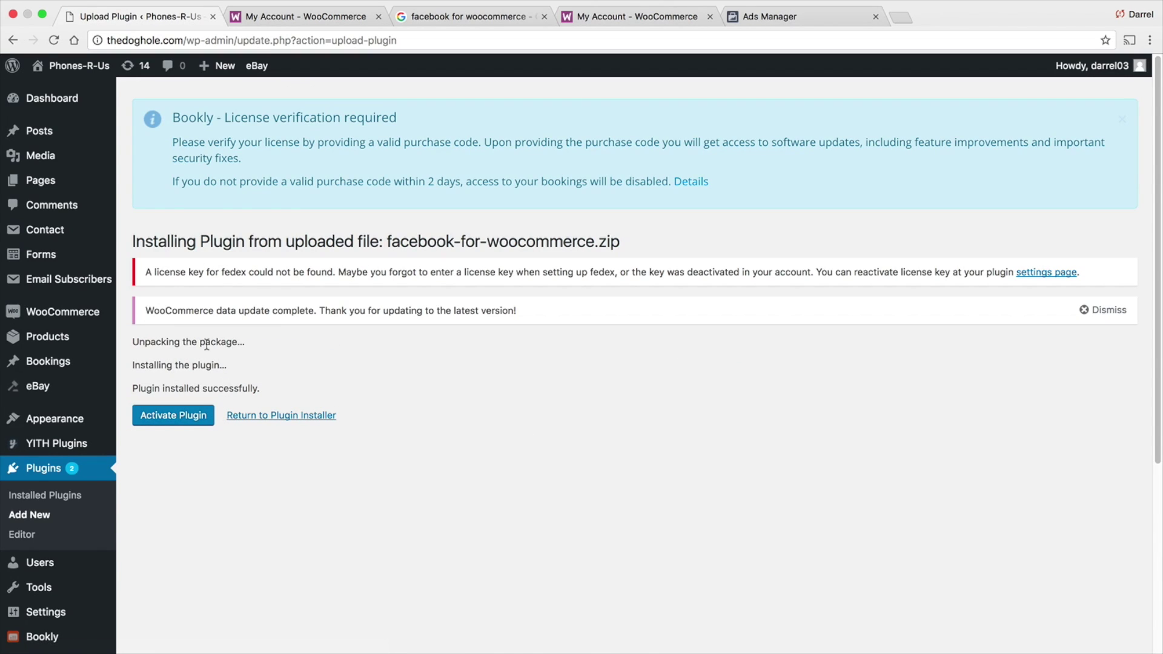
pyautogui.click(200, 417)
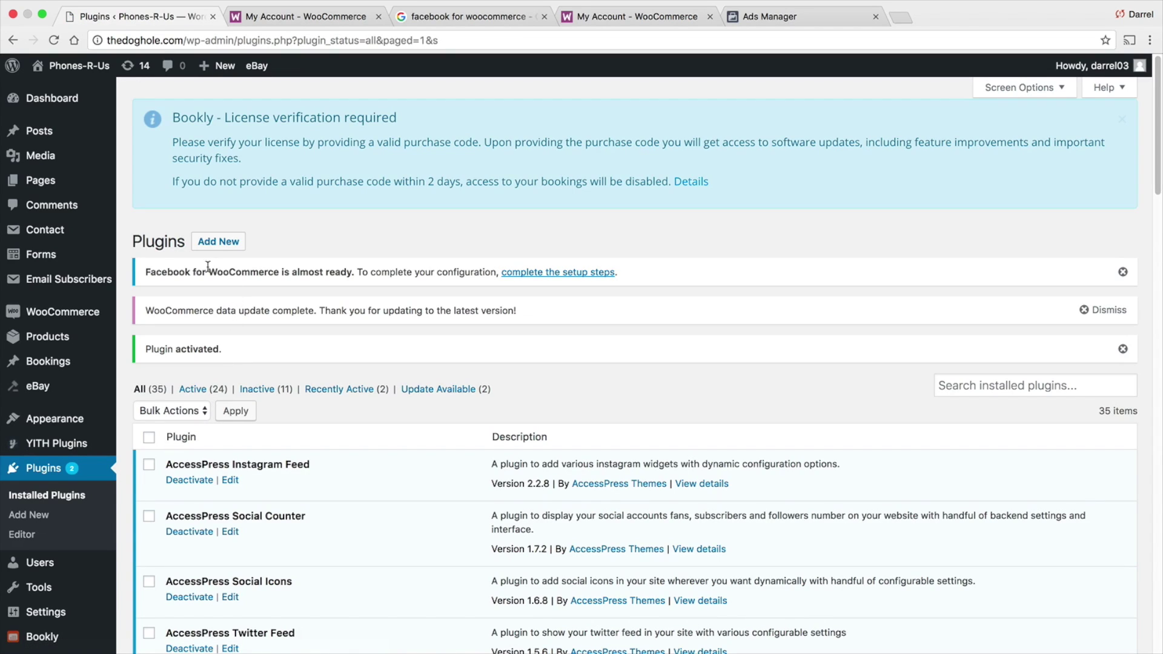
# Step: Follow the 'complete the setup steps' notice link to launch the Facebook setup wizard
pyautogui.moveTo(148, 273); pyautogui.dragTo(447, 279)
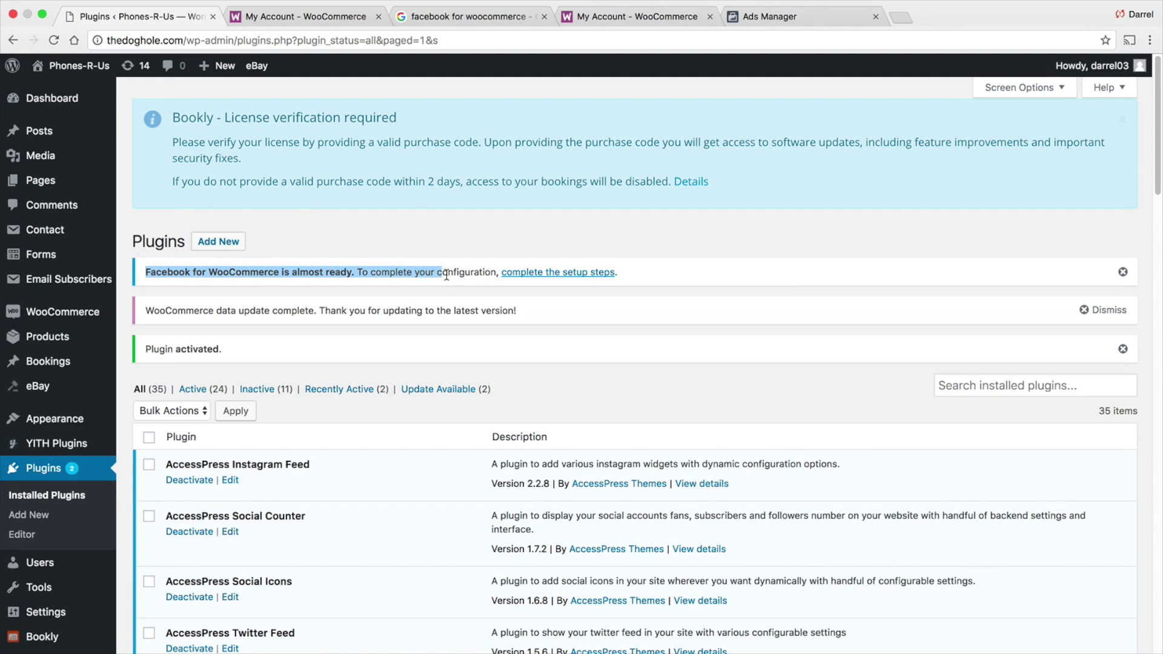
pyautogui.click(601, 278)
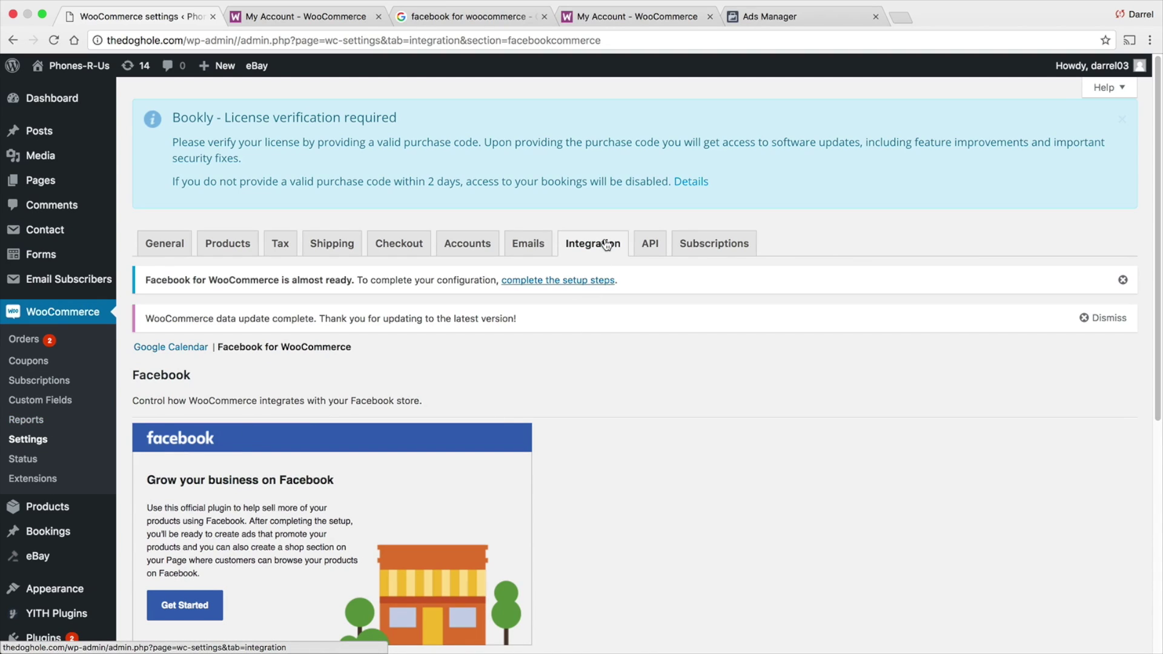
pyautogui.scroll(-3, 605, 353)
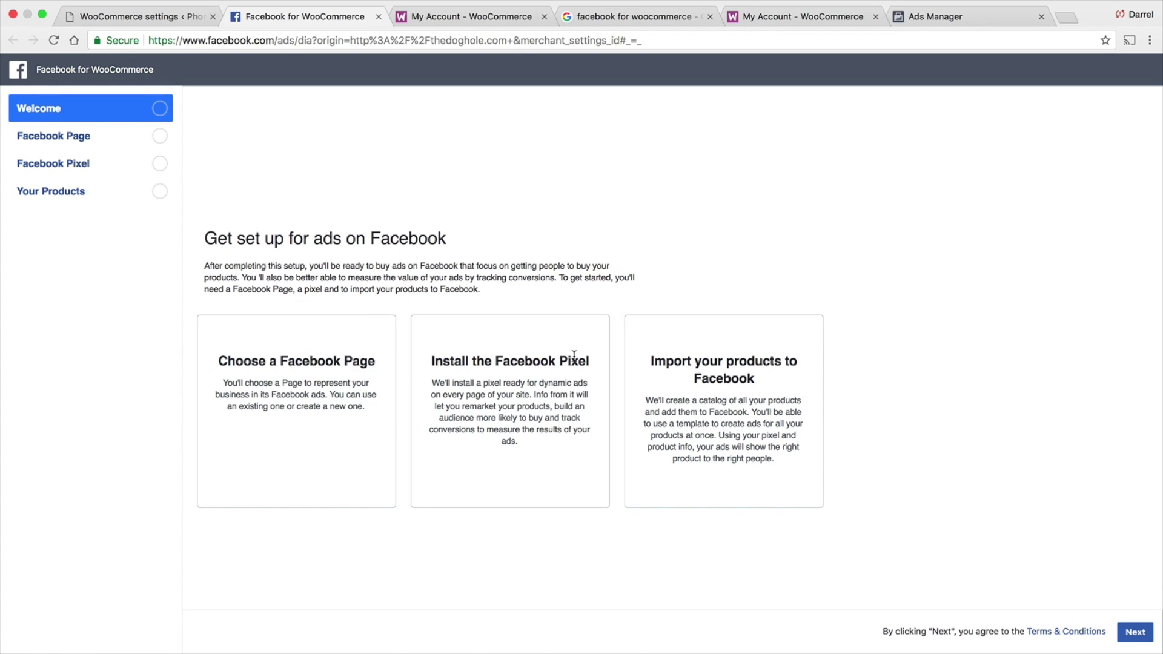
# Step: Highlight the welcome screen's 'Install the Facebook Pixel' and 'Import your products to Facebook' headings
pyautogui.moveTo(587, 360); pyautogui.dragTo(426, 361)
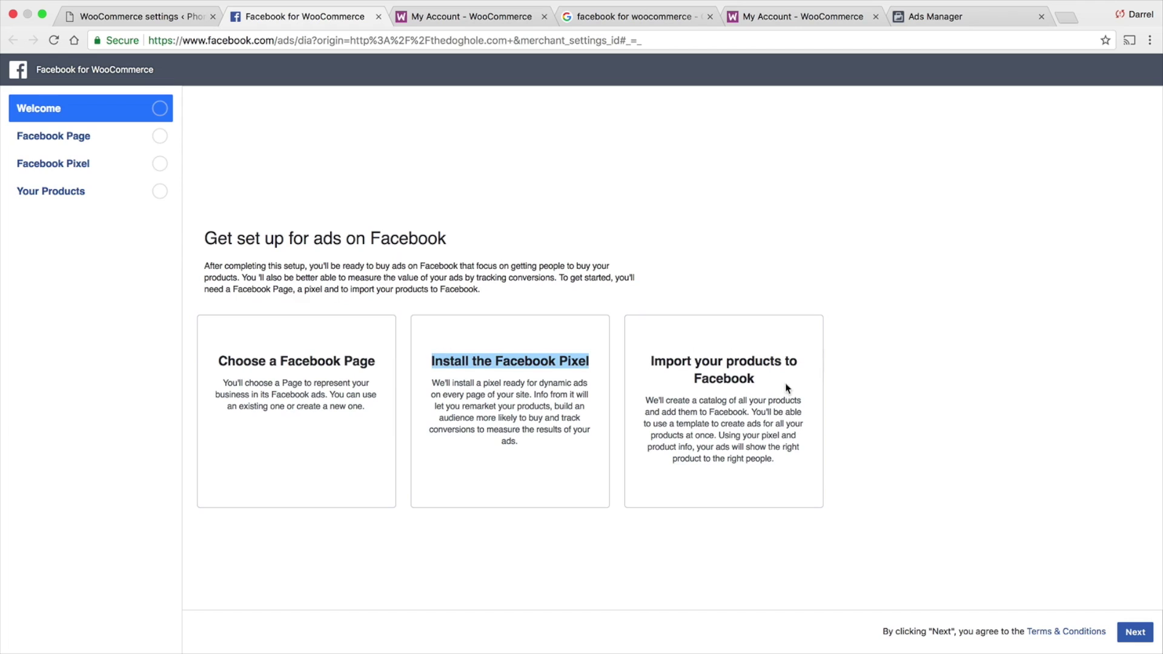
pyautogui.click(753, 377)
pyautogui.moveTo(753, 377); pyautogui.dragTo(649, 362)
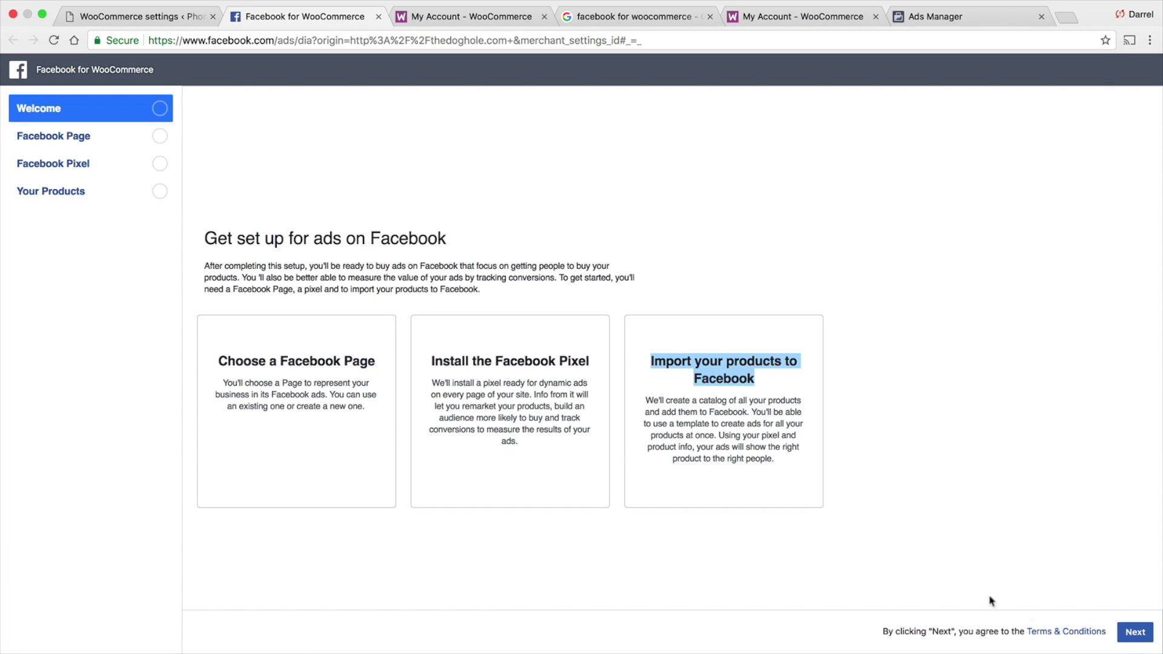
# Step: Move past Welcome and select Gifts To Inspire as the Facebook Page
pyautogui.click(1135, 633)
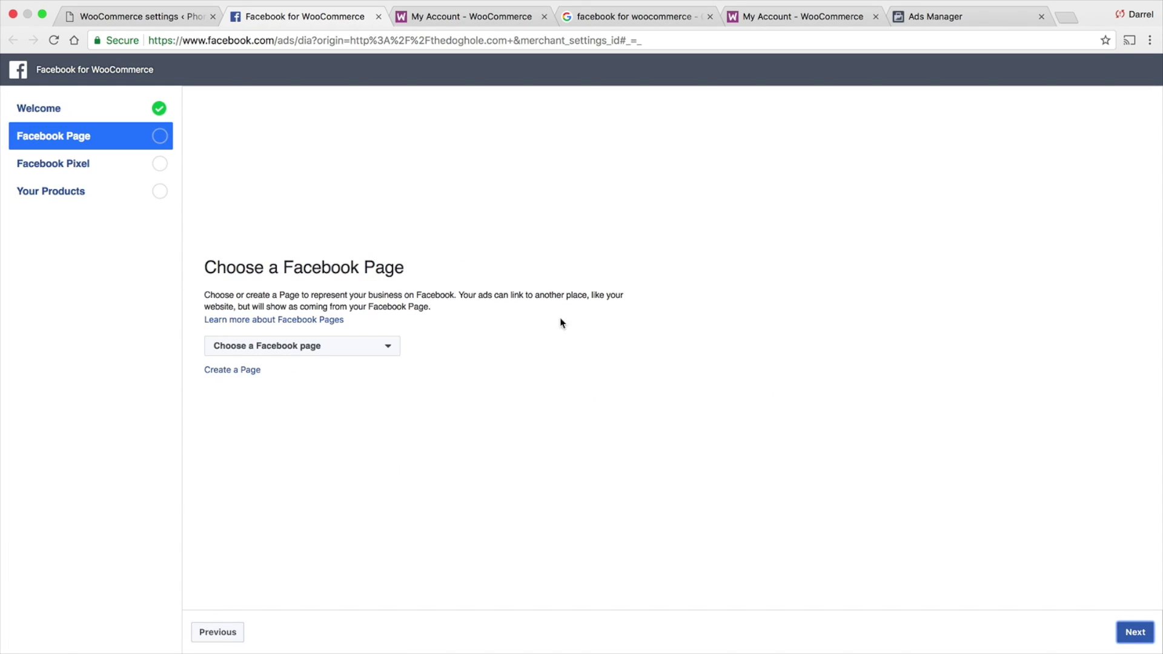
pyautogui.click(364, 349)
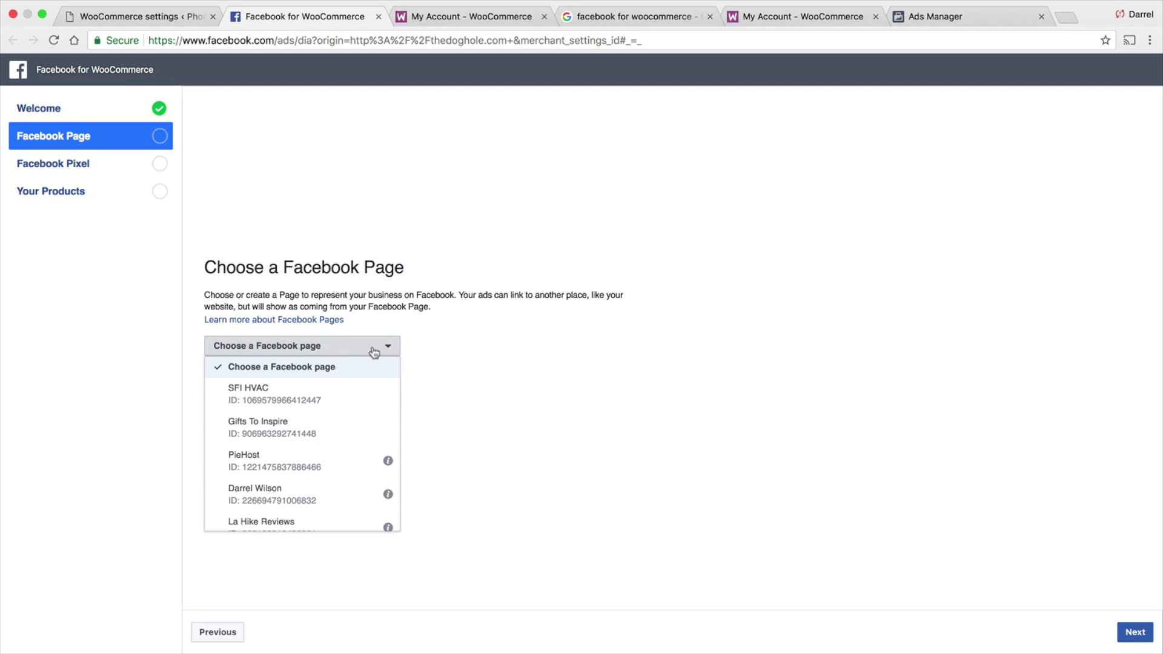
pyautogui.scroll(-1, 370, 385)
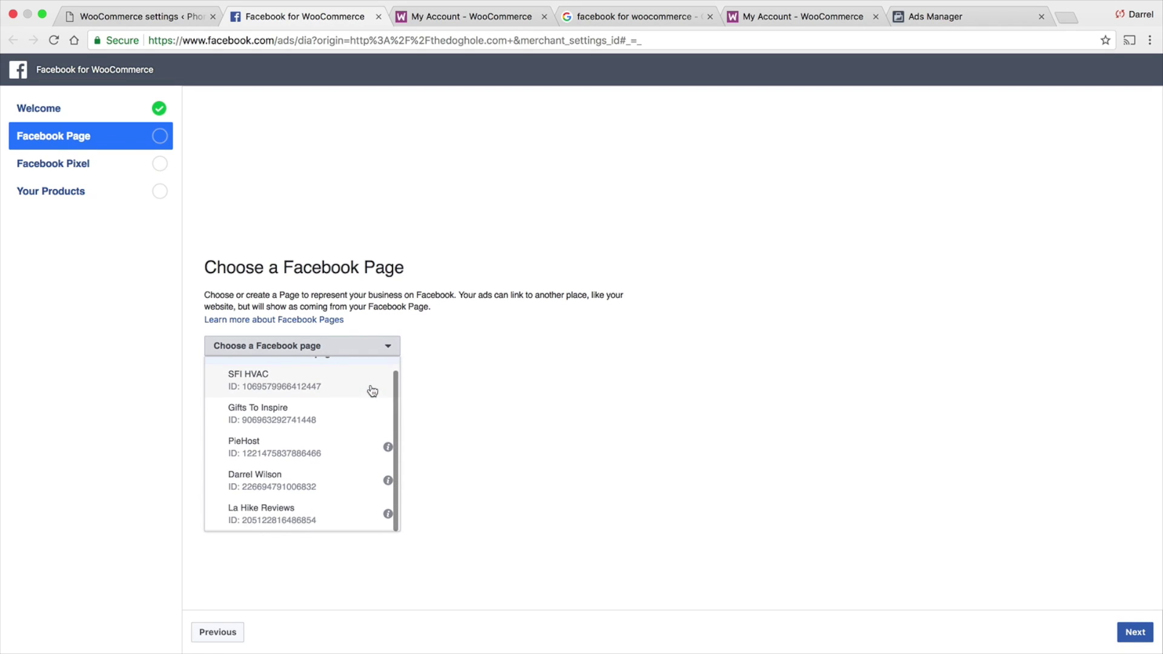
pyautogui.click(270, 416)
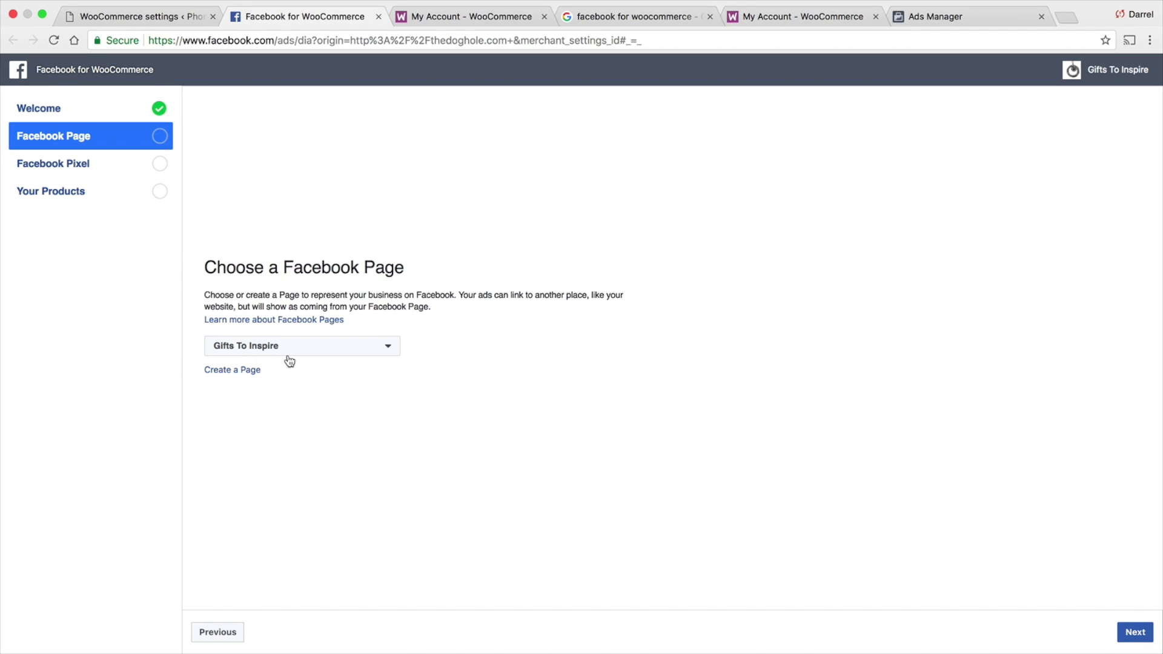
# Step: Choose Facebook Pixel as the site's pixel
pyautogui.click(1136, 634)
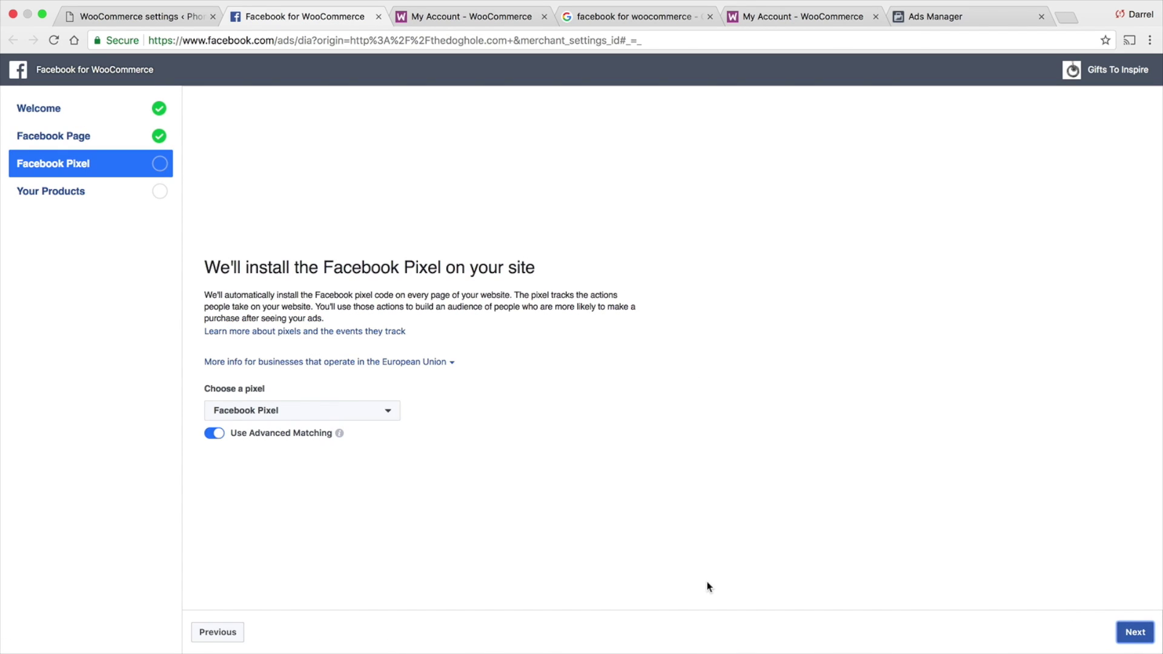
pyautogui.click(338, 417)
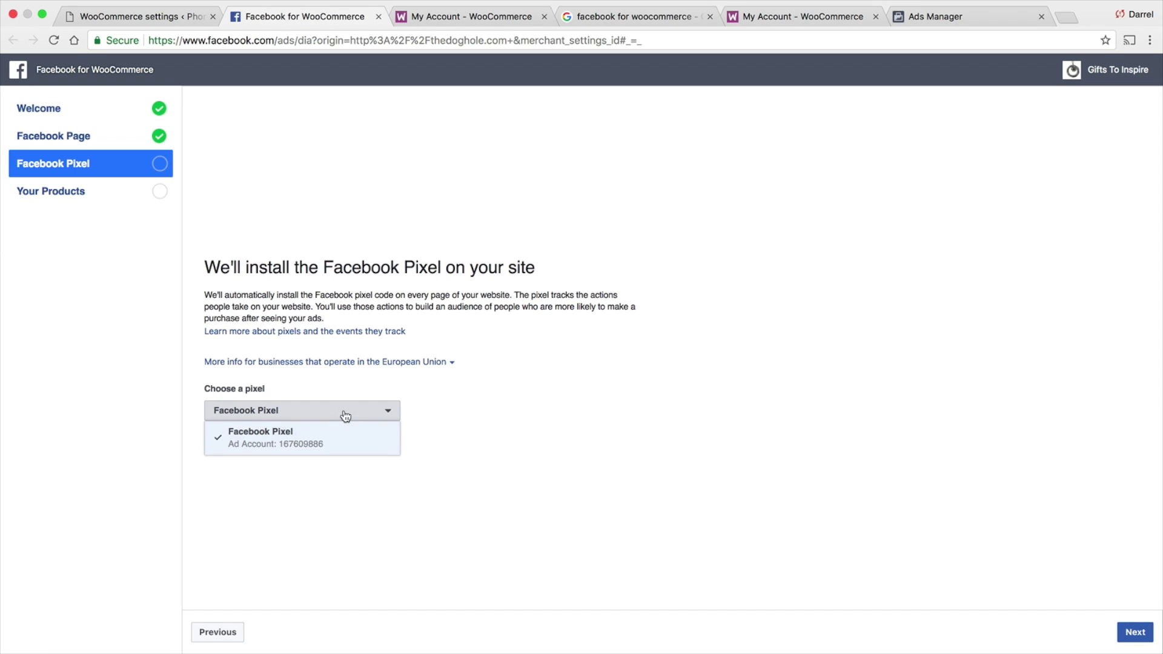
pyautogui.click(279, 449)
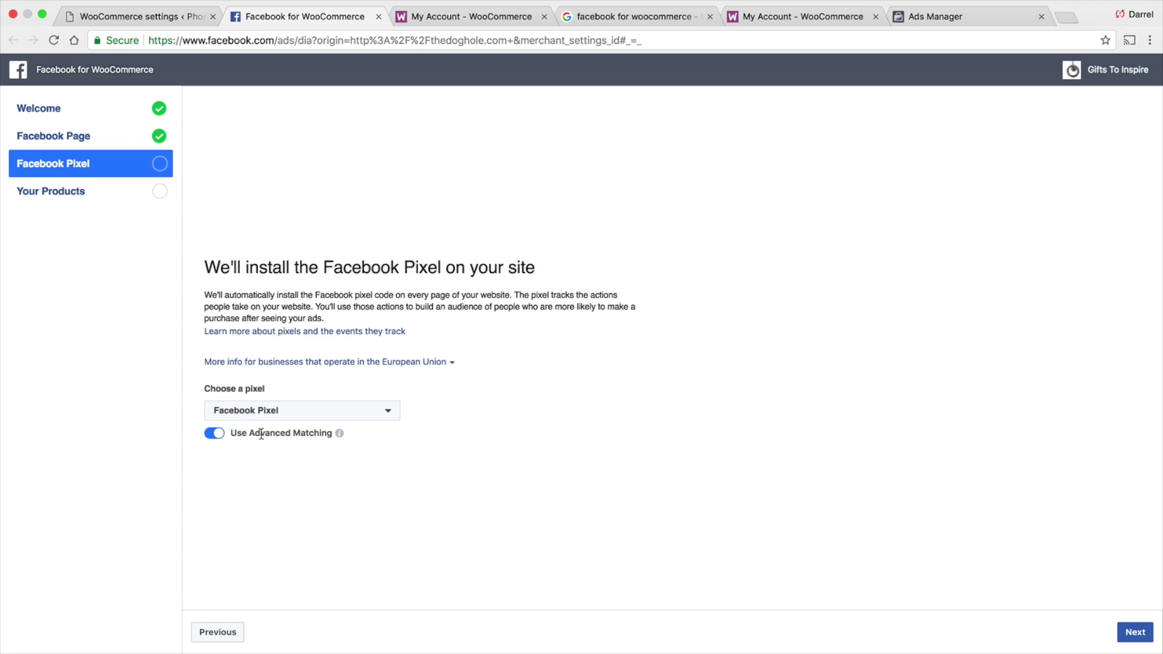
# Step: Turn off Add Products to a Facebook Shop and finish the setup
pyautogui.click(1140, 641)
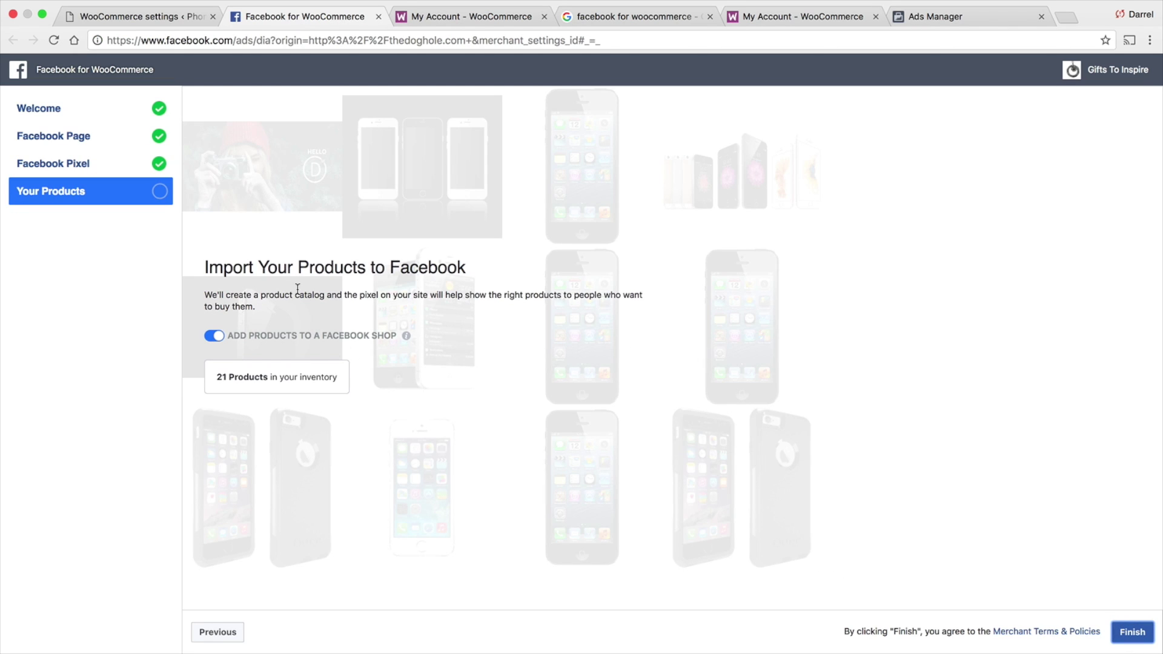
pyautogui.click(214, 336)
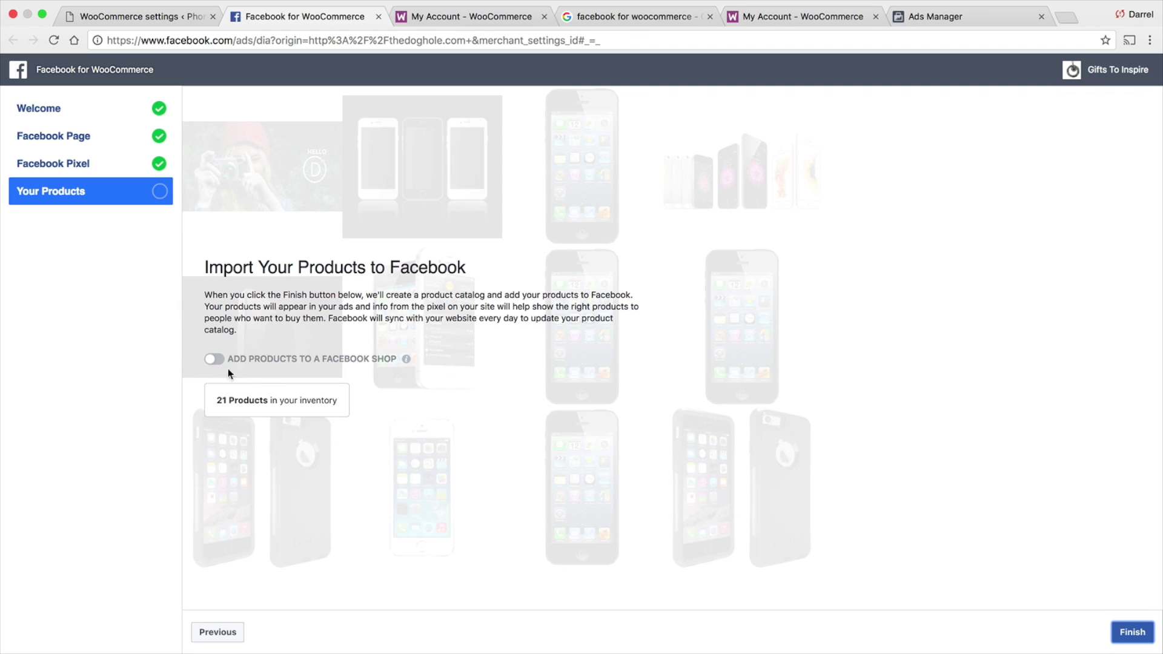
pyautogui.click(1138, 630)
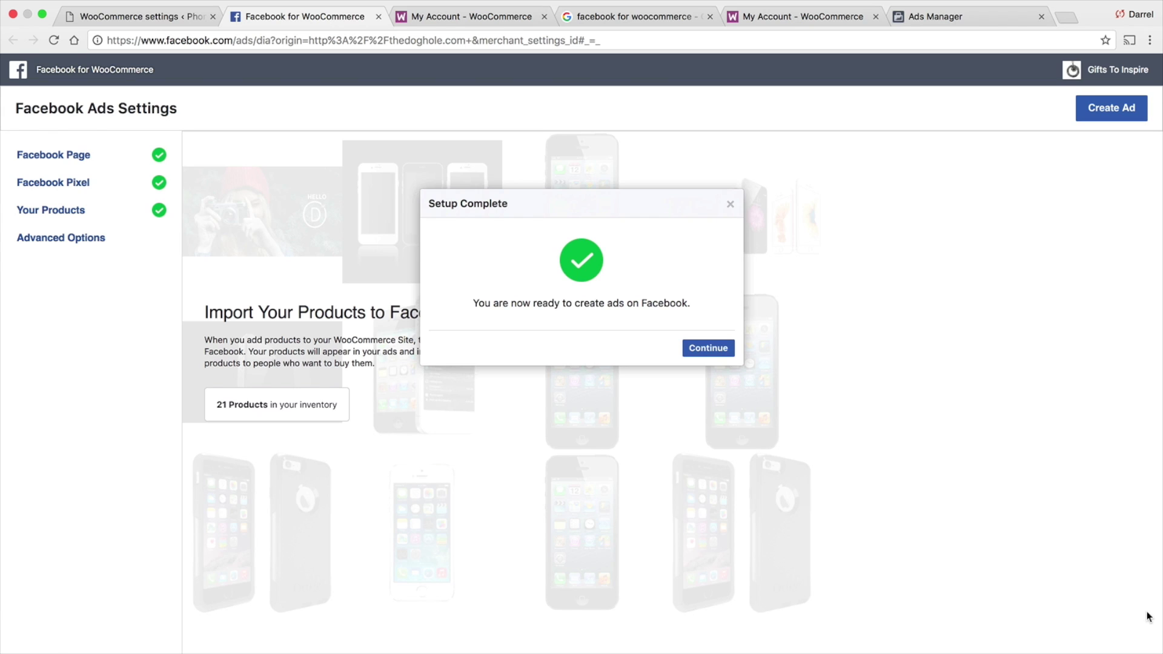
# Step: Continue past Setup Complete and go to Create Ad in Ads Manager
pyautogui.click(714, 351)
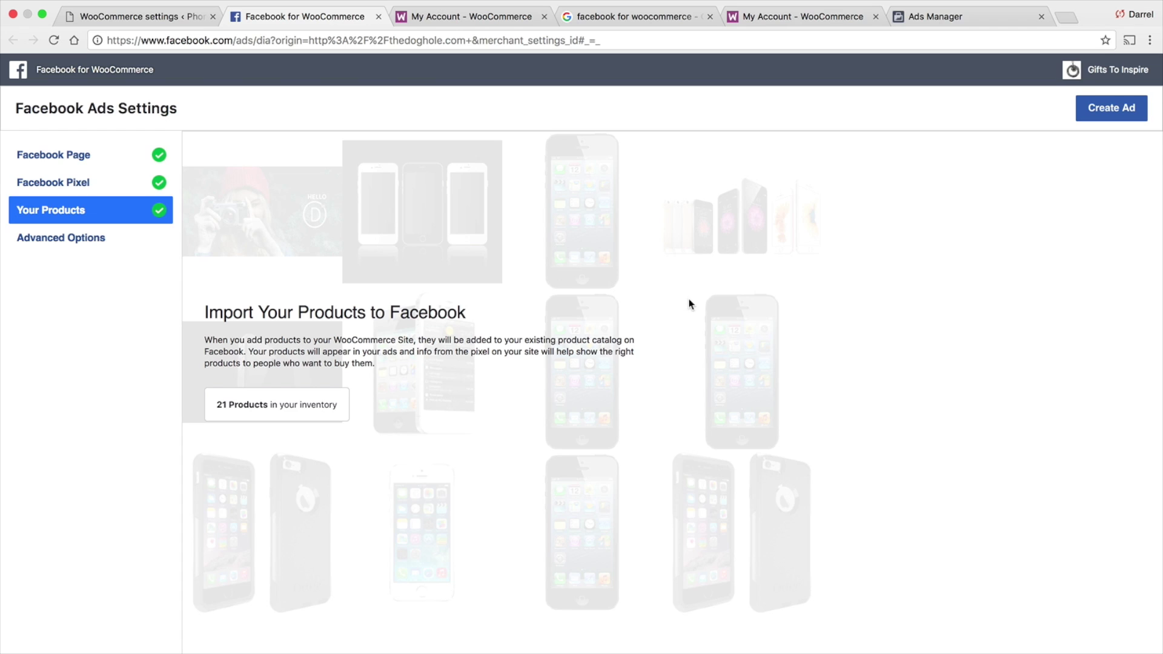
pyautogui.click(1115, 109)
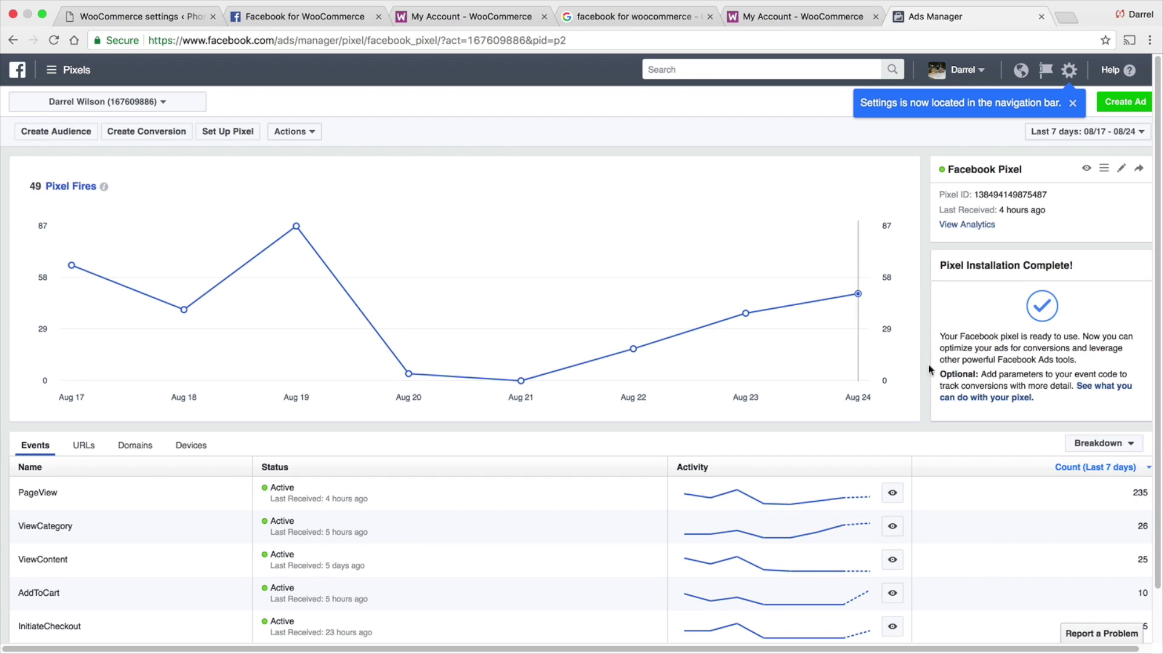
# Step: Review the Pixel Installation Complete message and events, then look over the WooCommerce account tabs
pyautogui.moveTo(1087, 267); pyautogui.dragTo(963, 265)
pyautogui.scroll(-2, 842, 321)
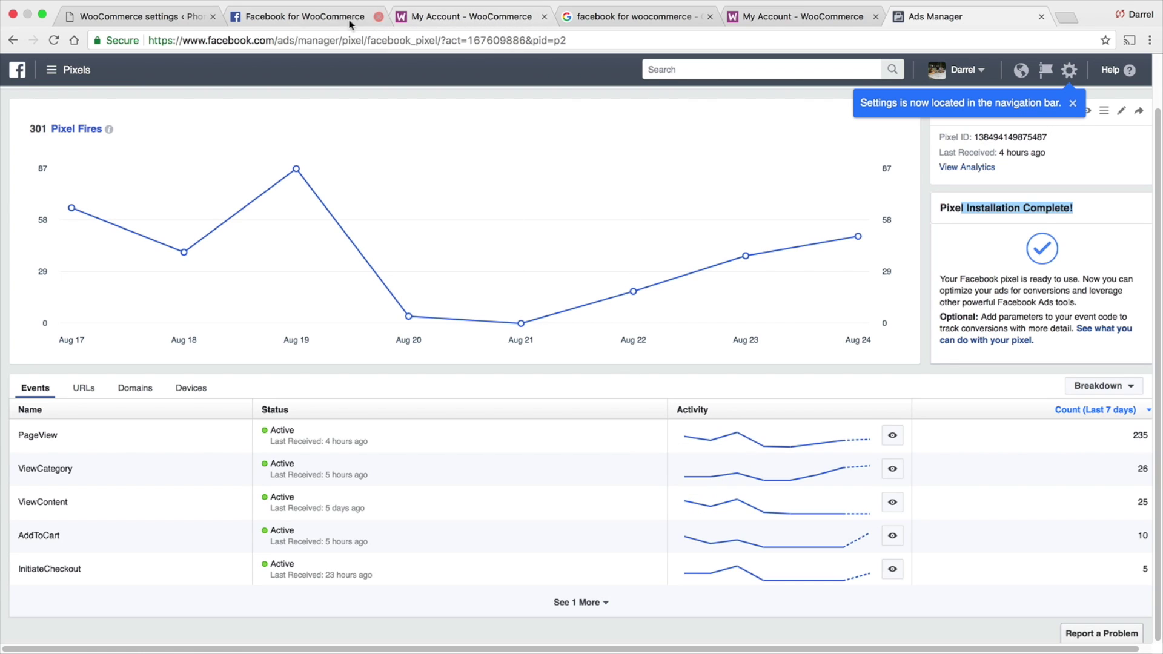
pyautogui.click(404, 18)
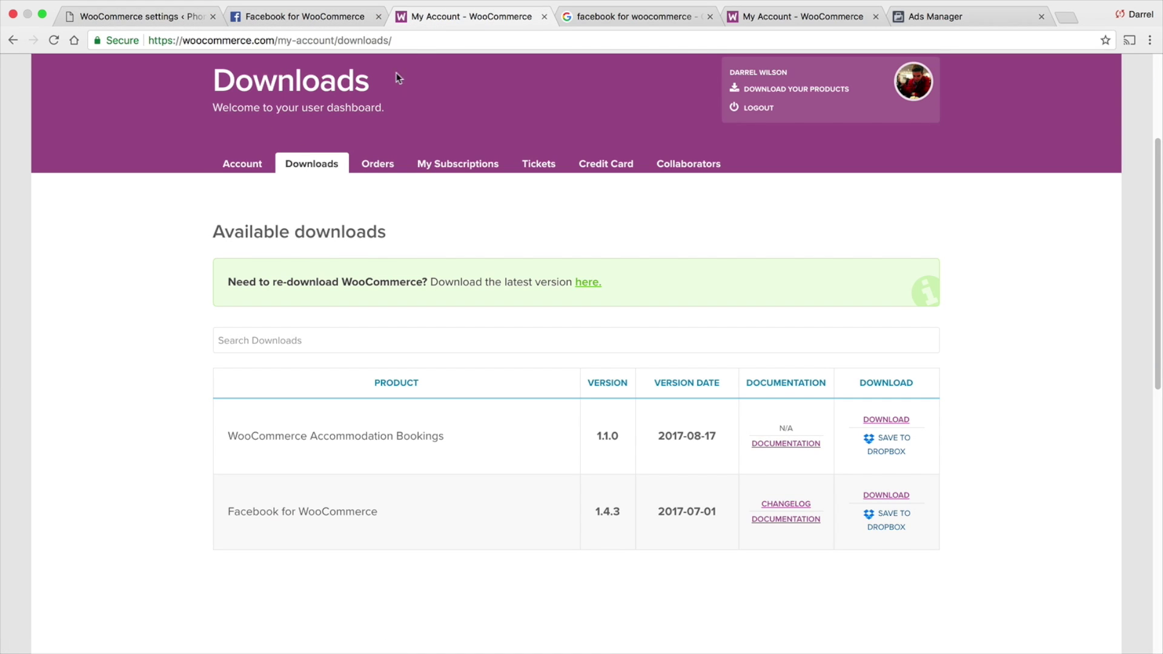
pyautogui.click(765, 19)
# Step: Back in the WordPress admin, open the Phones-R-Us public site via Visit Site
pyautogui.click(188, 20)
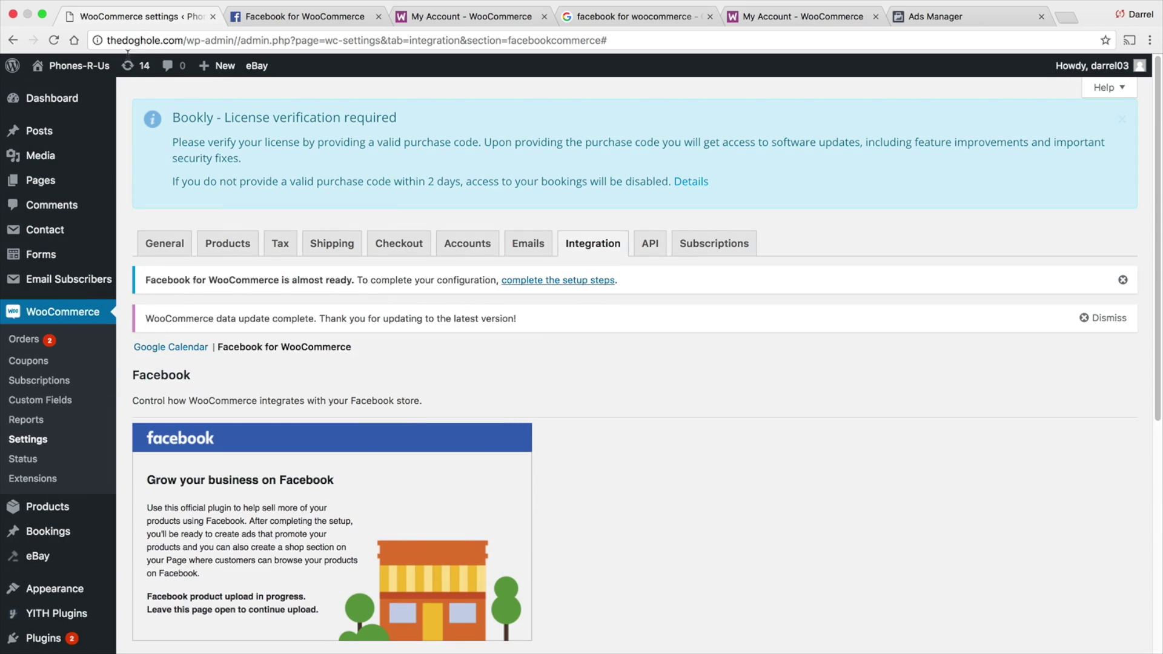
pyautogui.moveTo(67, 66)
pyautogui.click(65, 93)
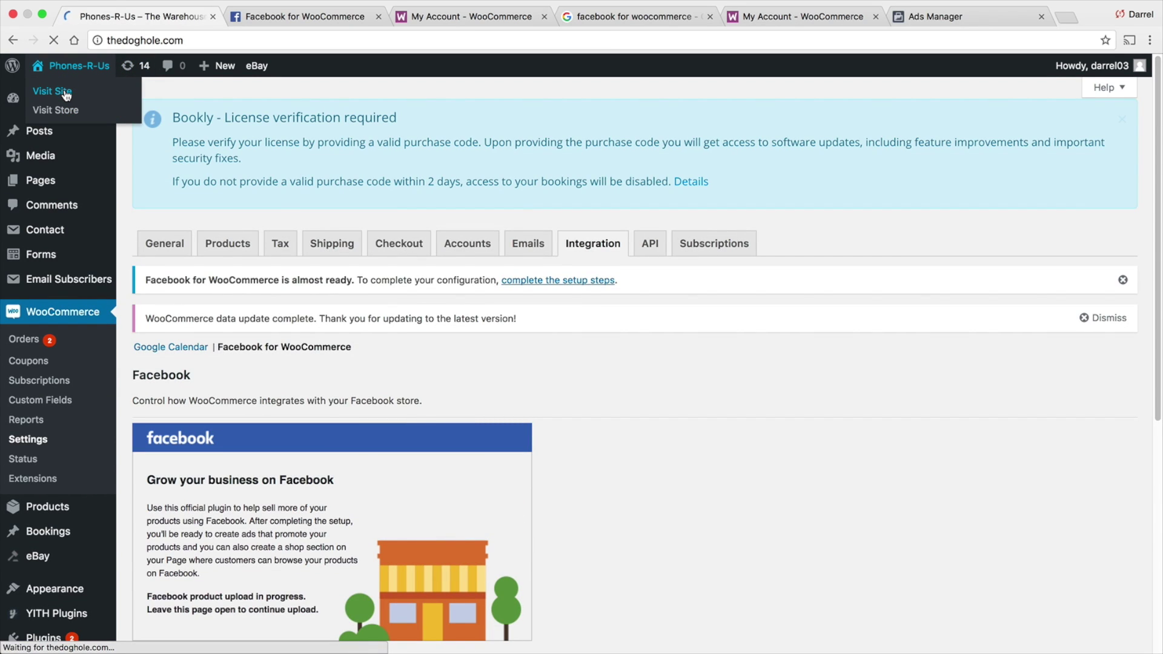